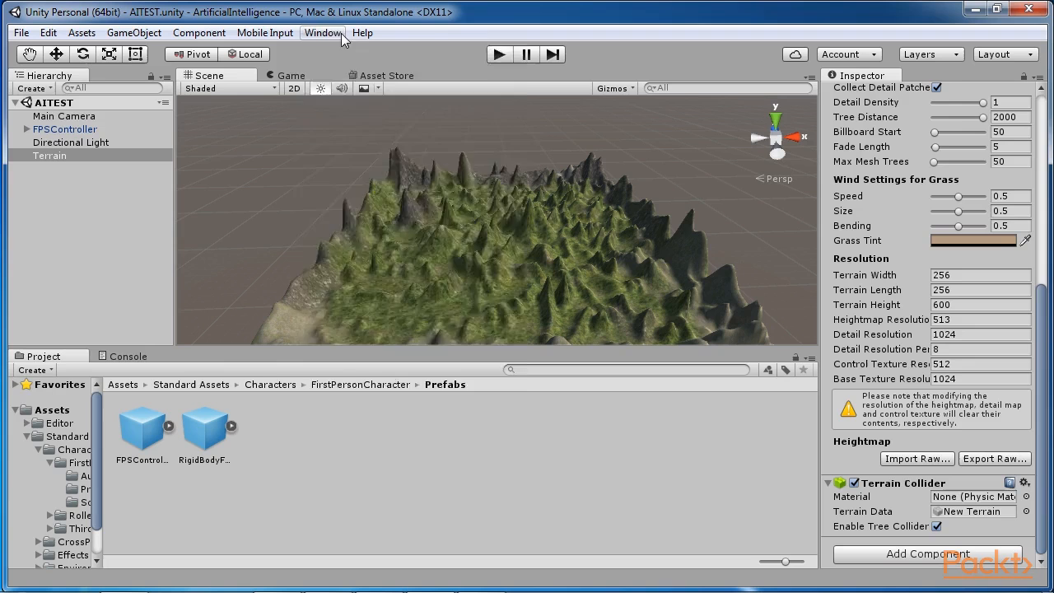
- Open the Navigation window and select the Terrain object in the scene
left_click(322, 32)
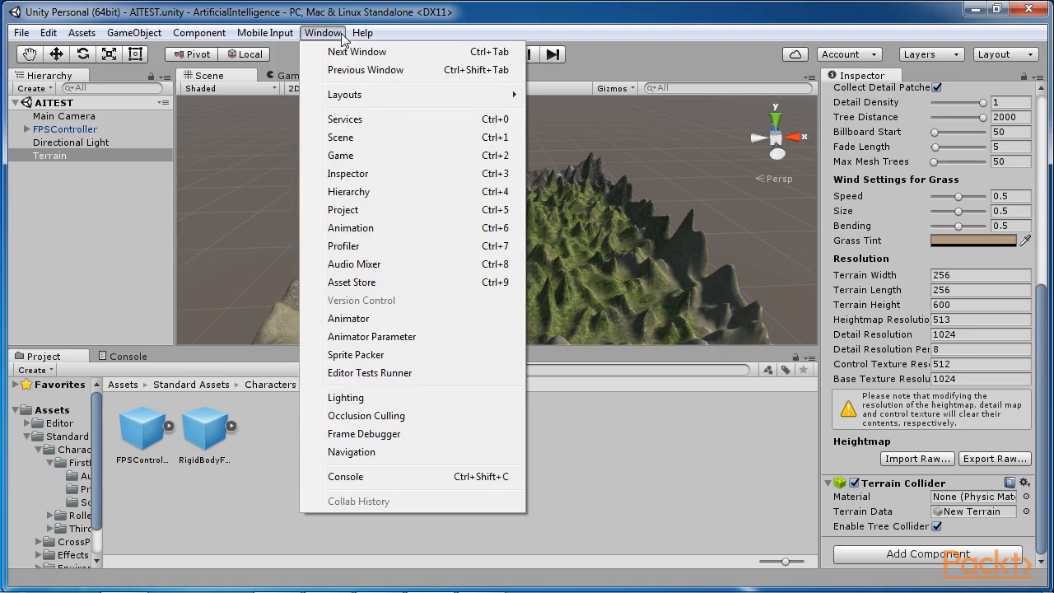
left_click(355, 452)
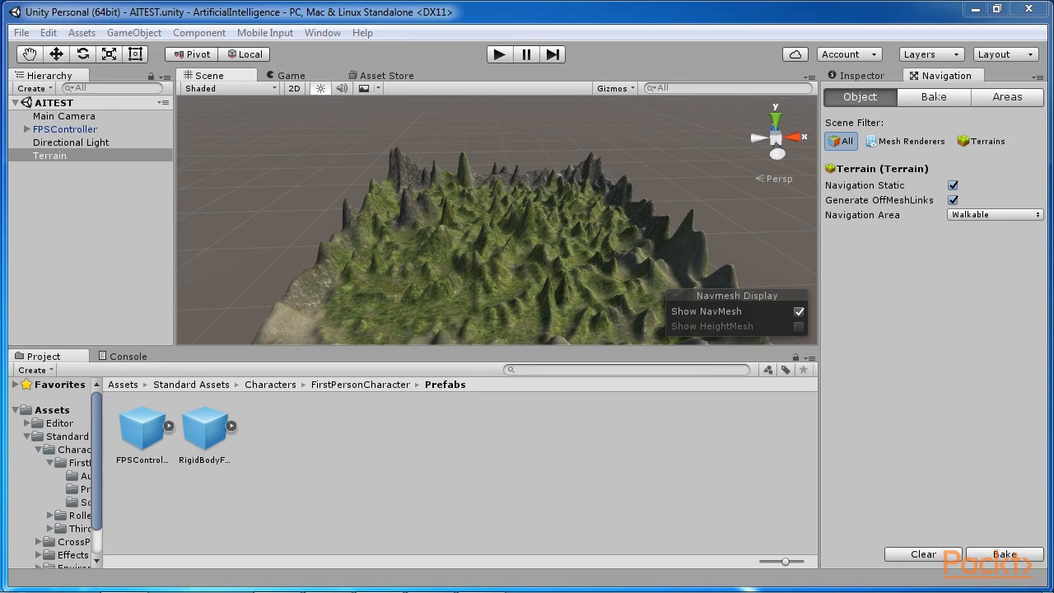
left_click(85, 156)
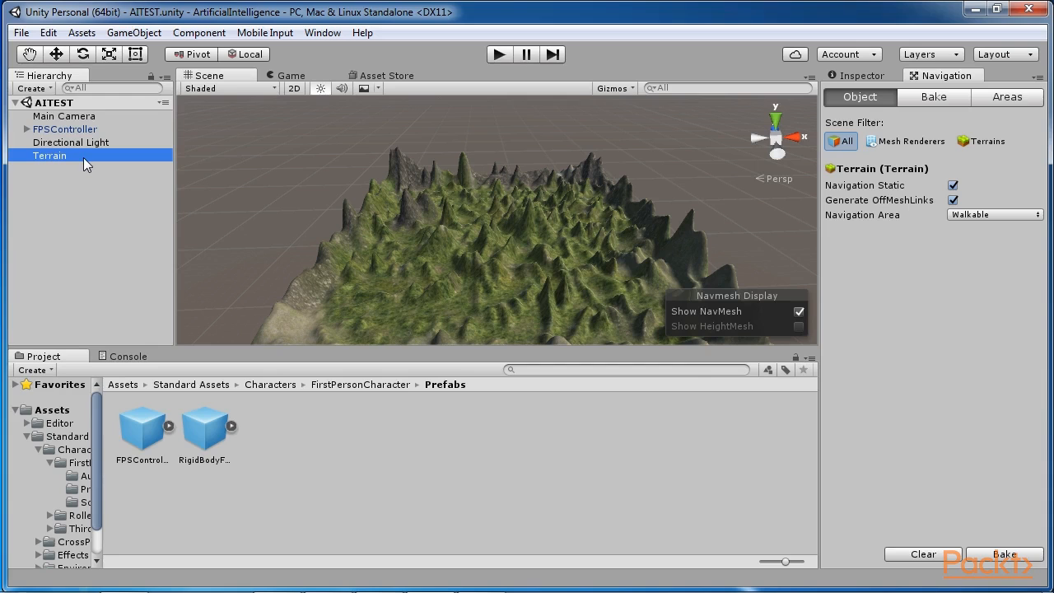
- Turn off one of the Terrain's static flags and restore the object to fully static
left_click(857, 76)
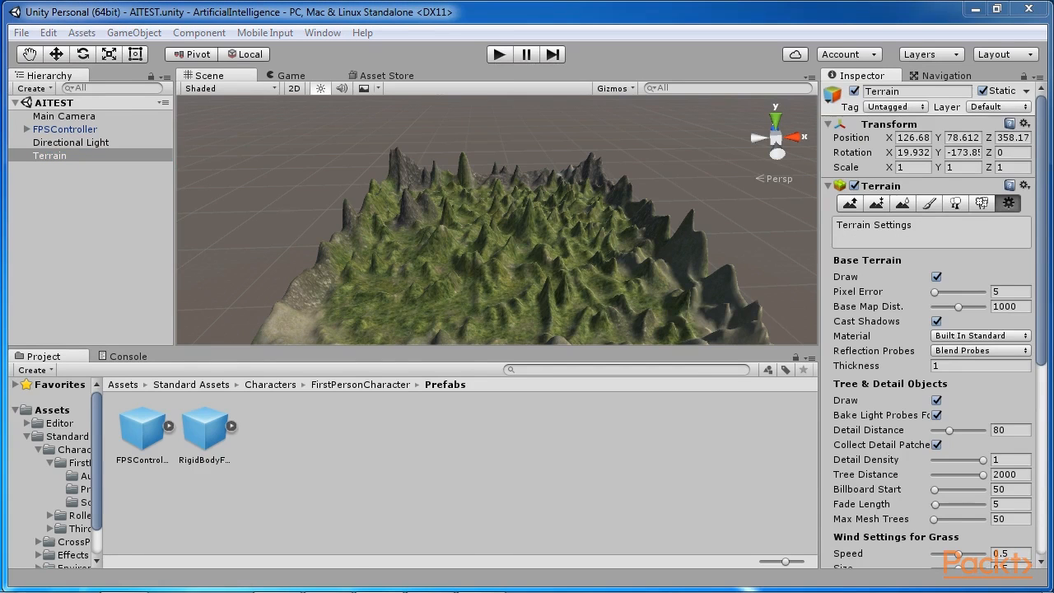
left_click(1026, 92)
left_click(956, 199)
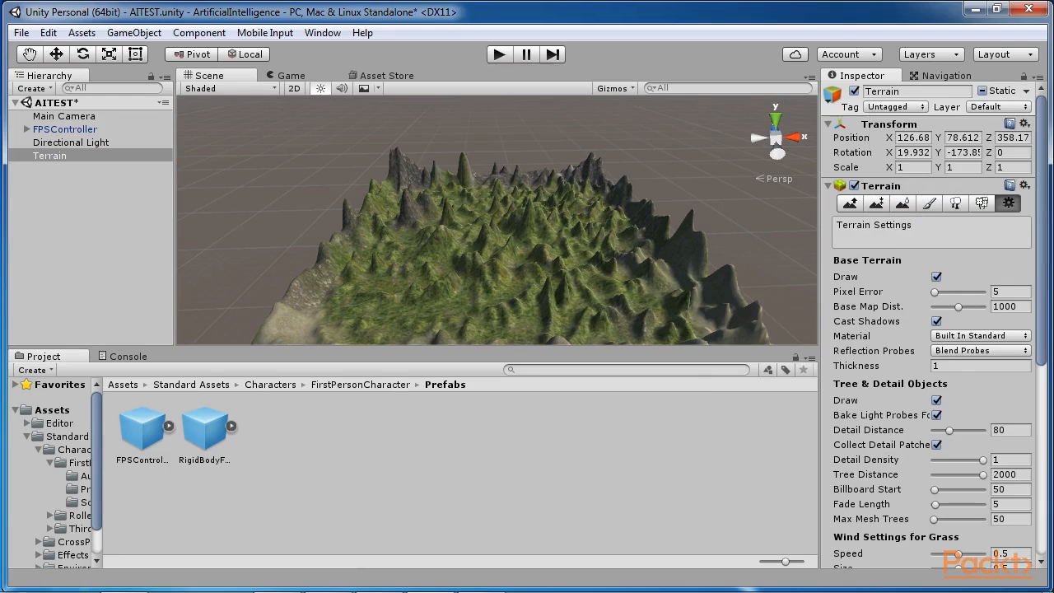
left_click(1027, 91)
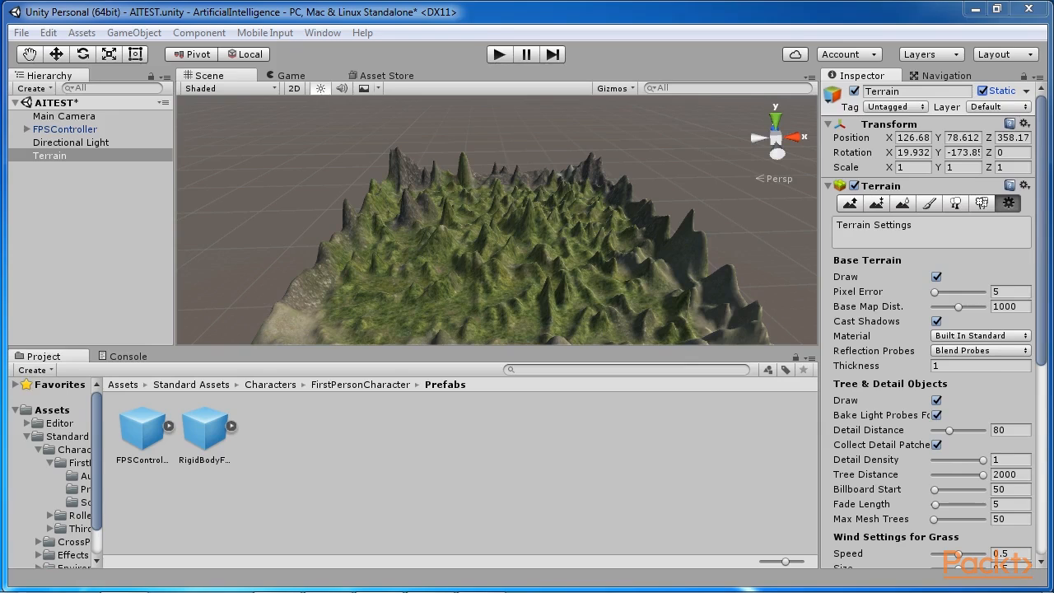
- Bake the terrain's NavMesh with the existing agent size settings and inspect the walkable areas up close
left_click(940, 77)
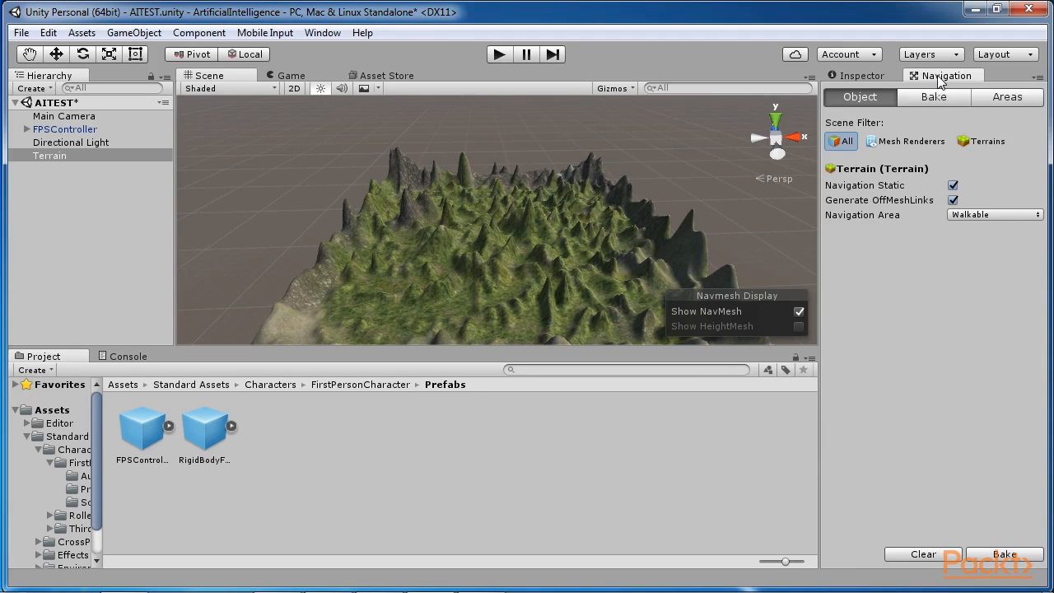
left_click(939, 97)
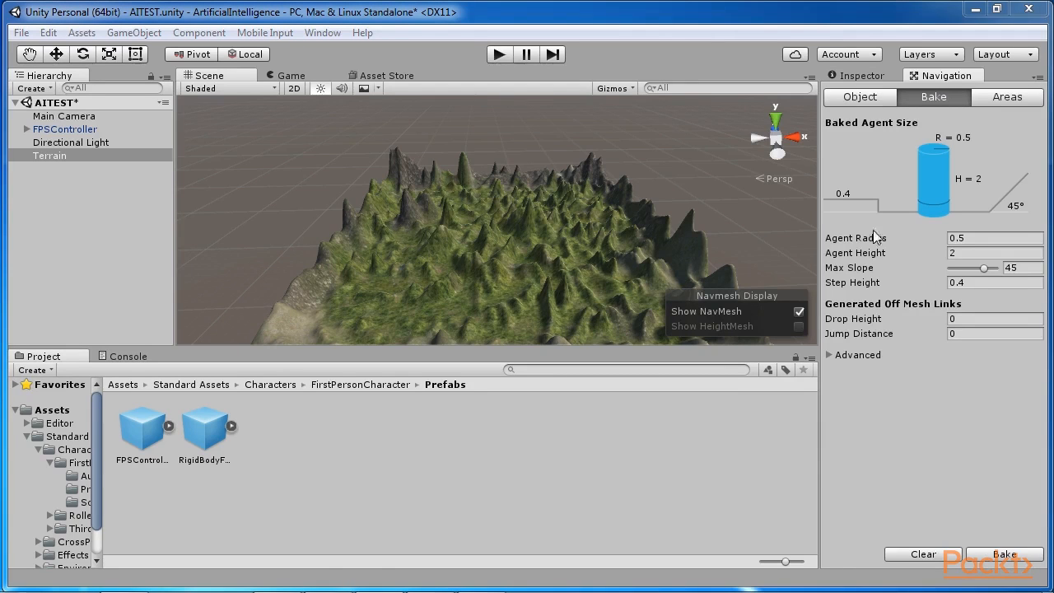
left_click(859, 98)
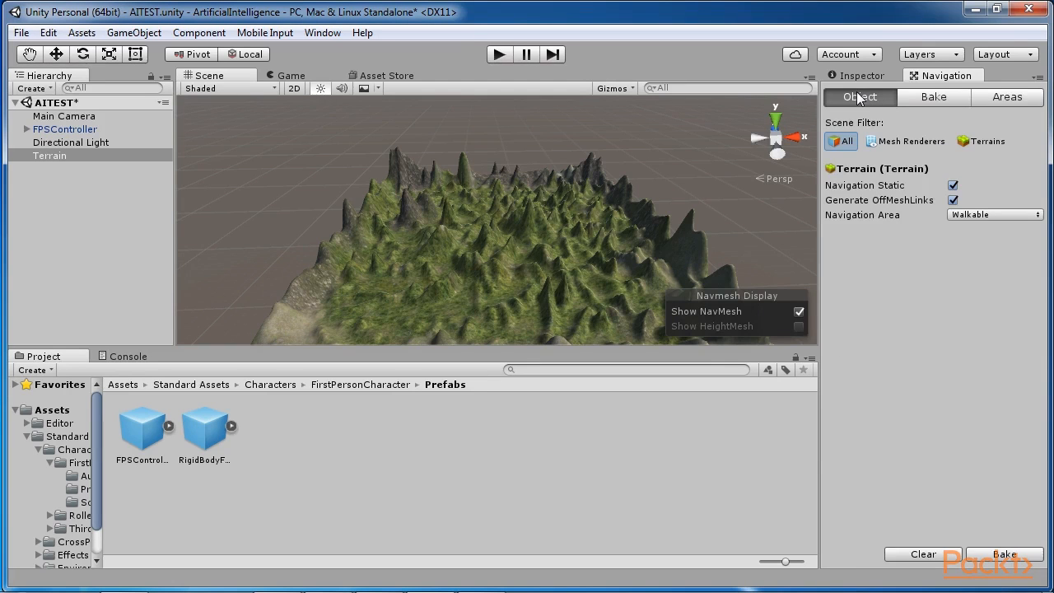
left_click(862, 76)
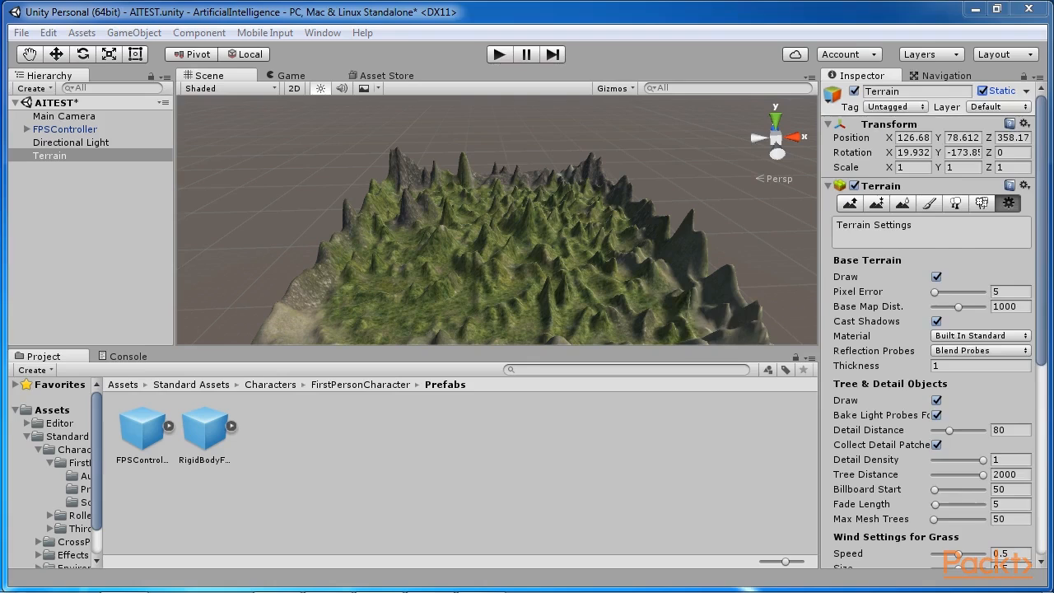
left_click(934, 97)
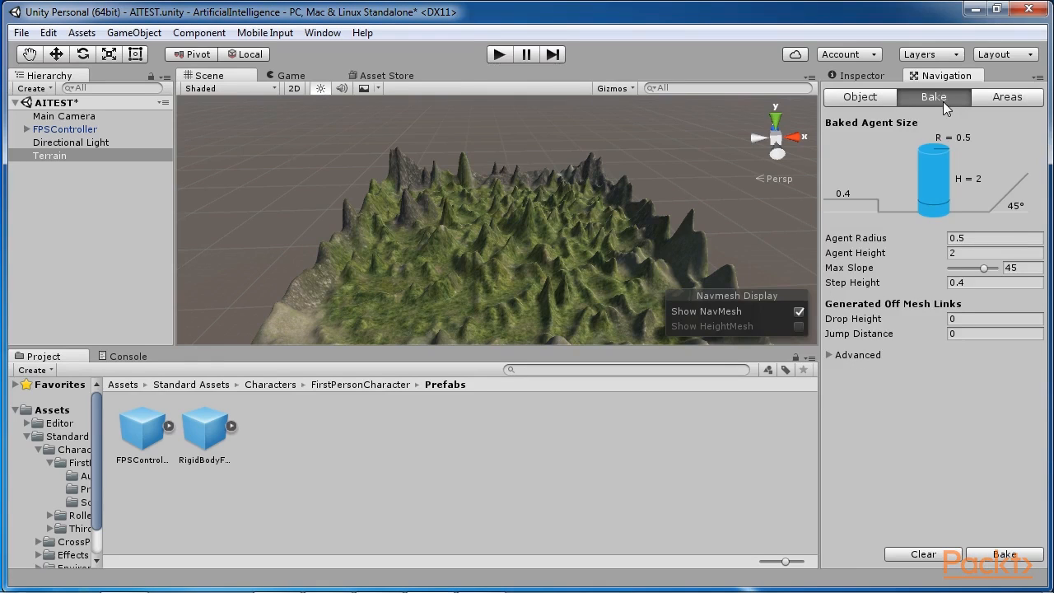
left_click(944, 102)
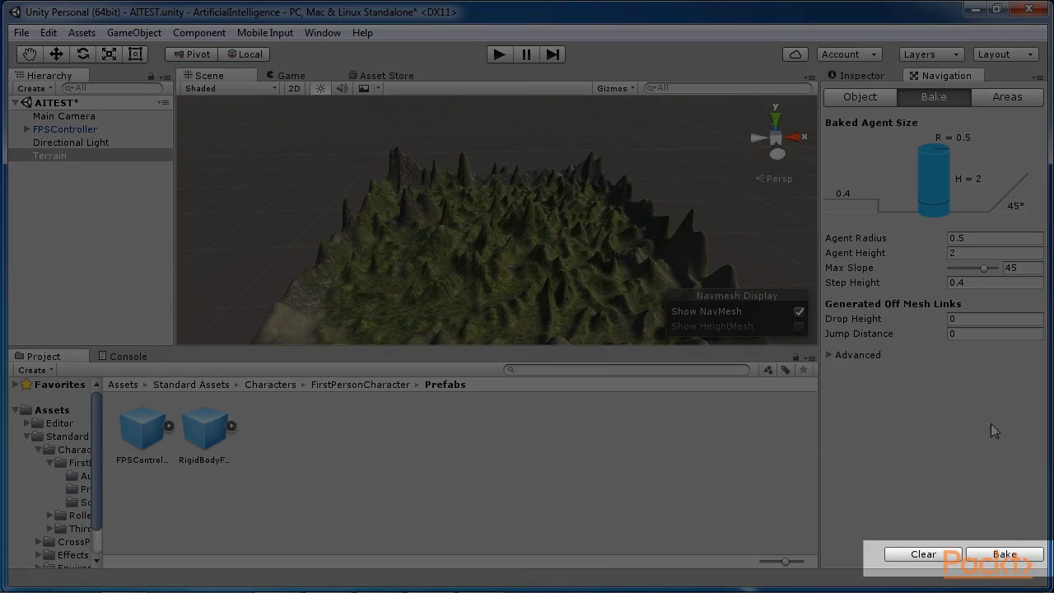
left_click(1005, 554)
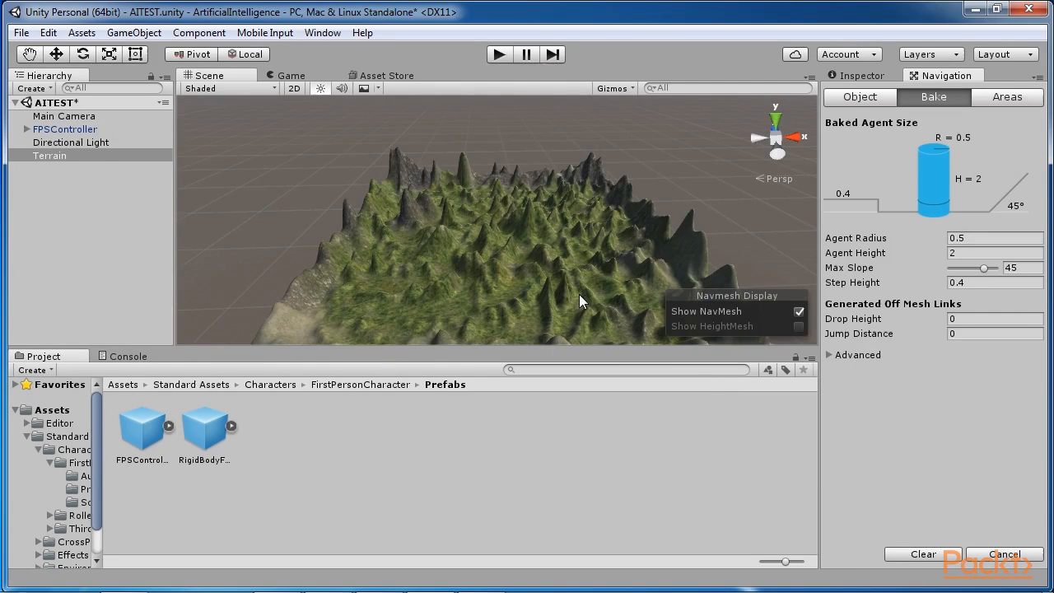
middle_click_drag(579, 294, 565, 277)
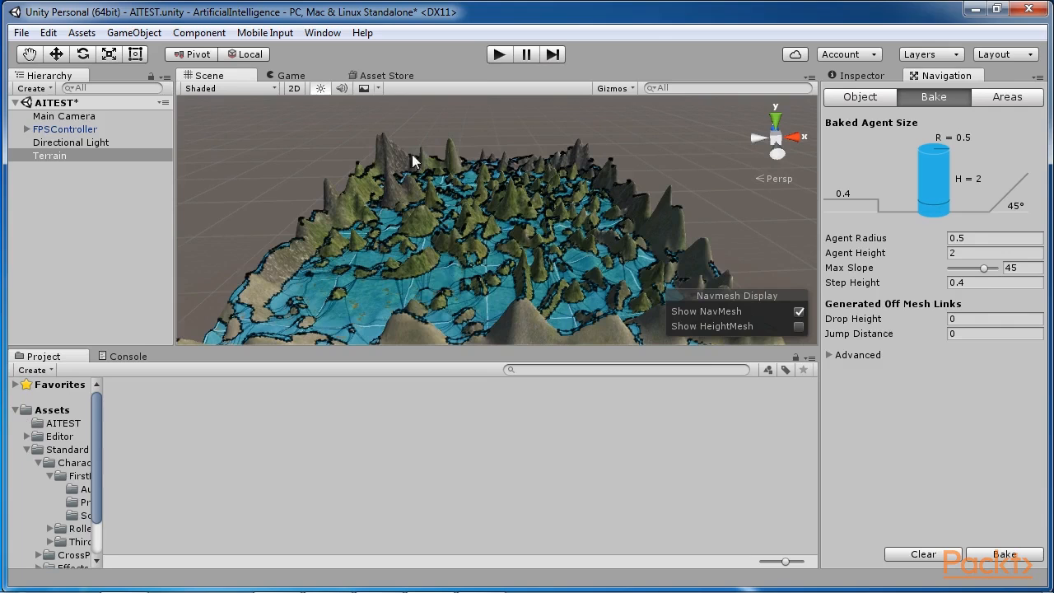
scroll(462, 287, "up", 5)
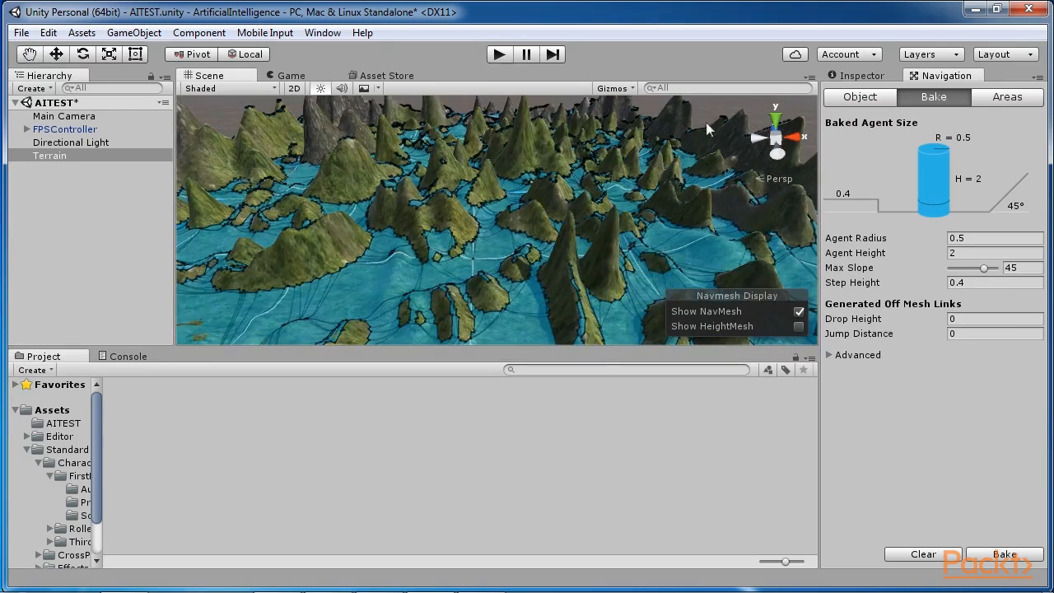
- Switch the editor to the Tall layout and bring the Terrain into view in the scene
left_click(1030, 54)
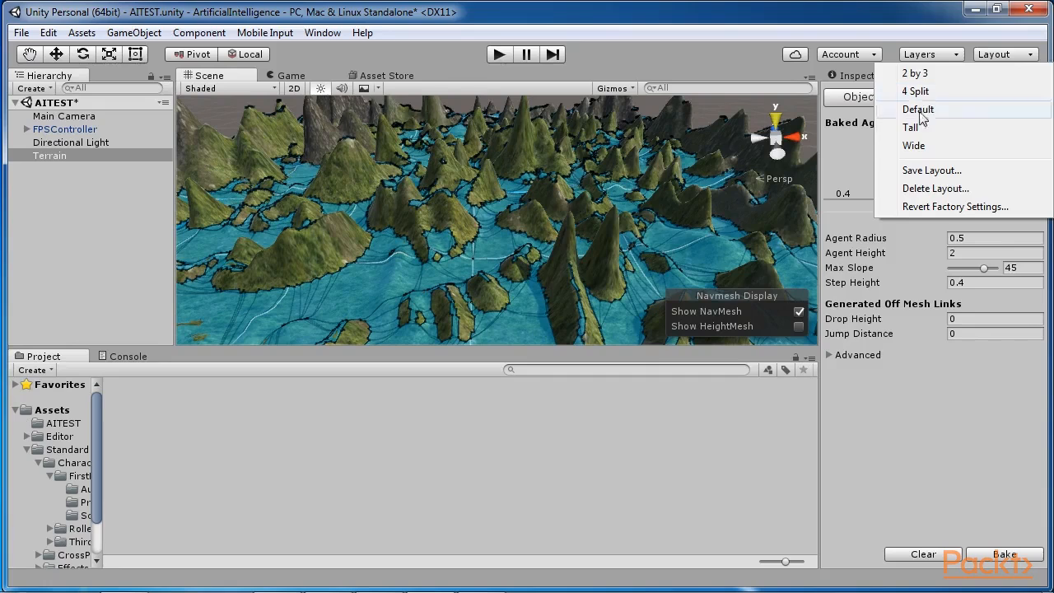
left_click(916, 145)
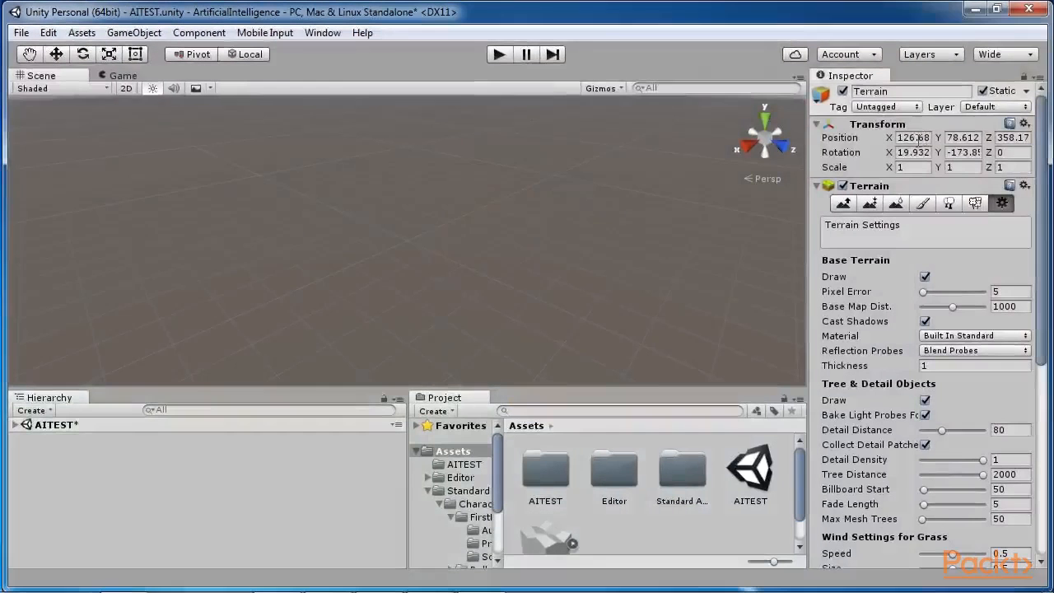
left_click(1015, 56)
left_click(916, 129)
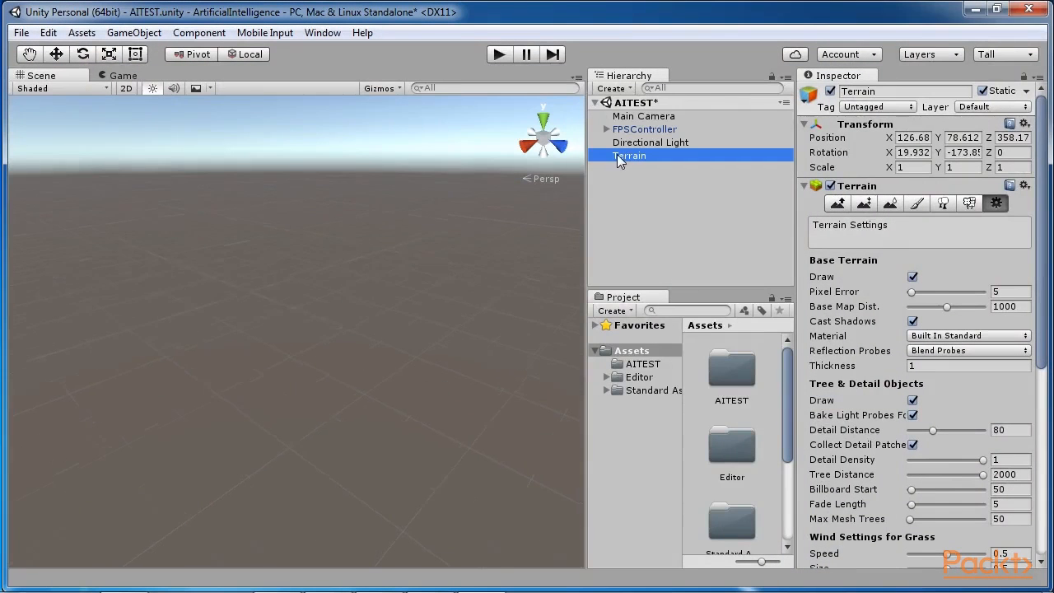
scroll(278, 358, "up", 5)
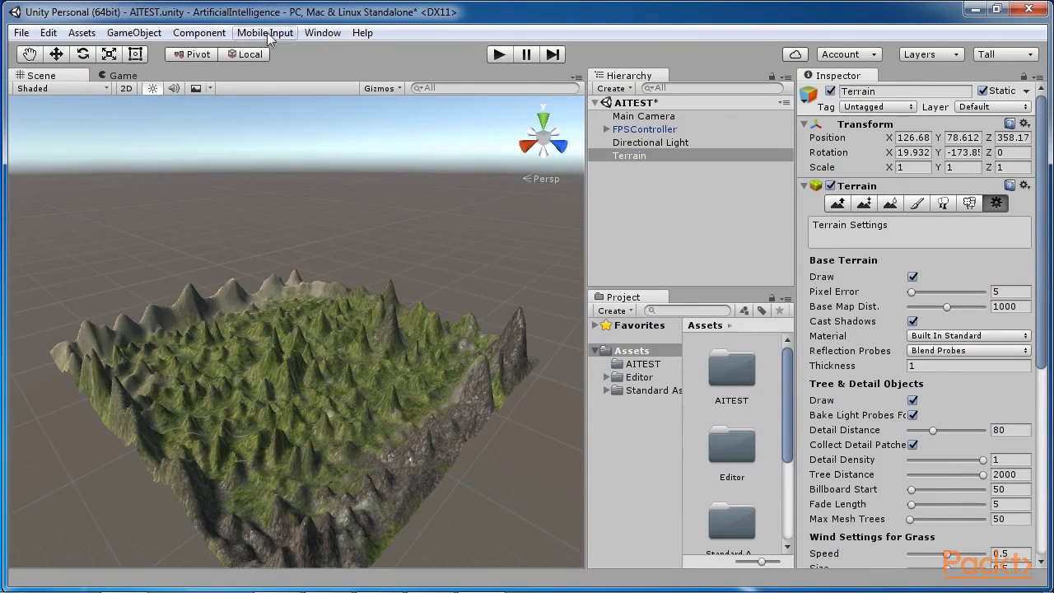
- Reopen the Navigation window so the baked NavMesh overlay is displayed on the terrain
left_click(322, 33)
left_click(354, 452)
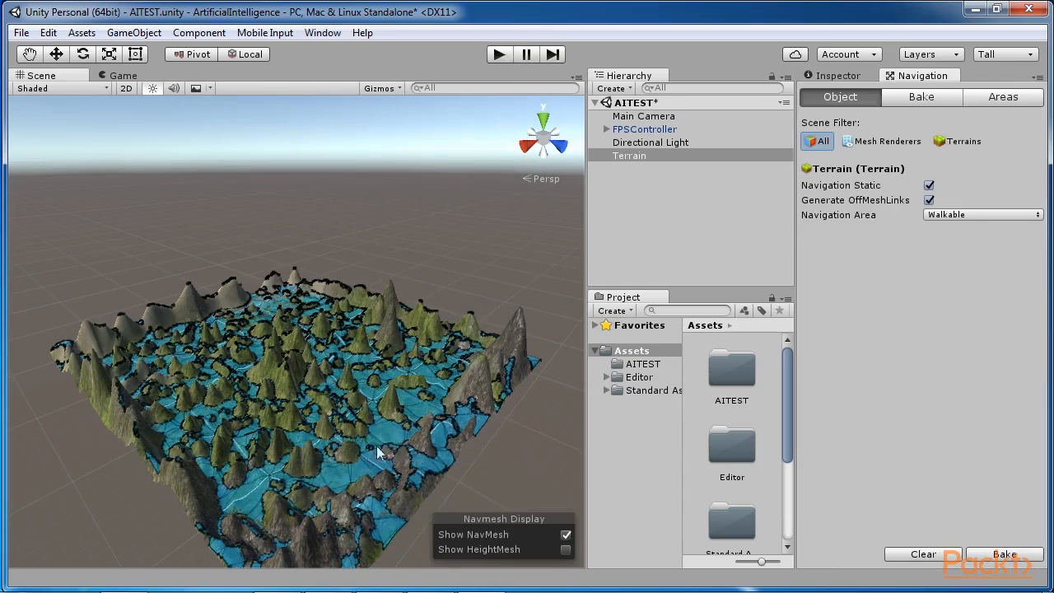
scroll(321, 451, "down", 3)
middle_click_drag(322, 452, 293, 371)
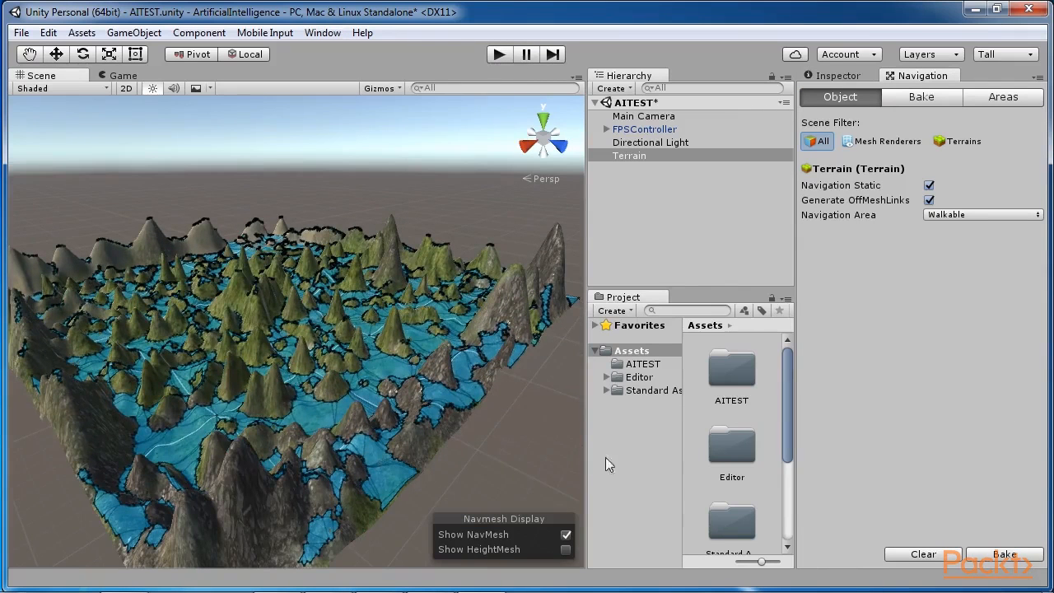
- Set the project browser to One Column Layout and widen the scene view
right_click(608, 298)
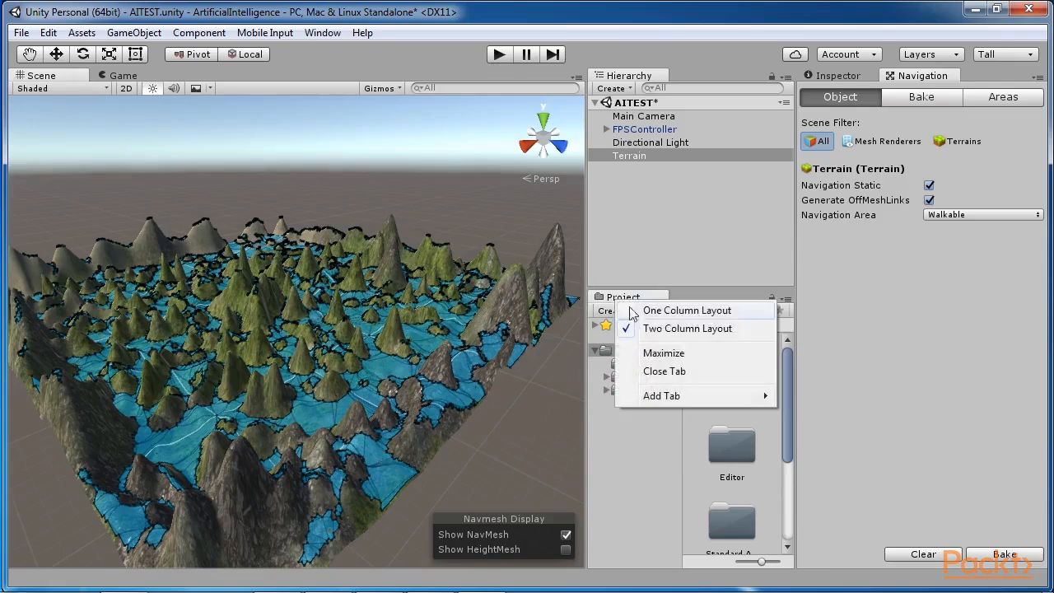
left_click(634, 309)
left_click_drag(587, 380, 666, 378)
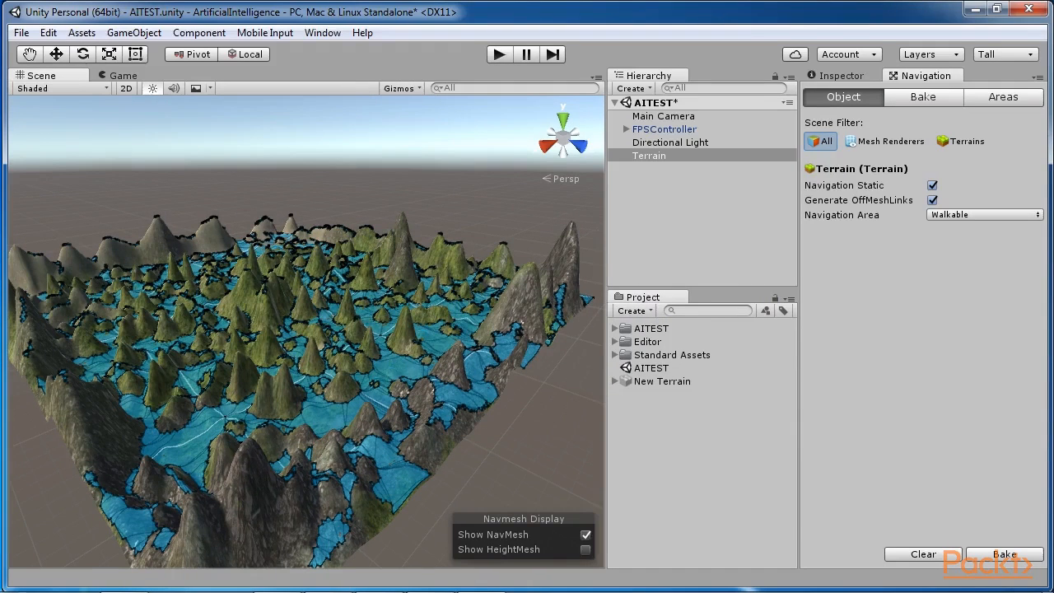
- Set the baked agent radius to 0.2 and rebake the terrain's NavMesh
left_click_drag(377, 384, 338, 410, "alt")
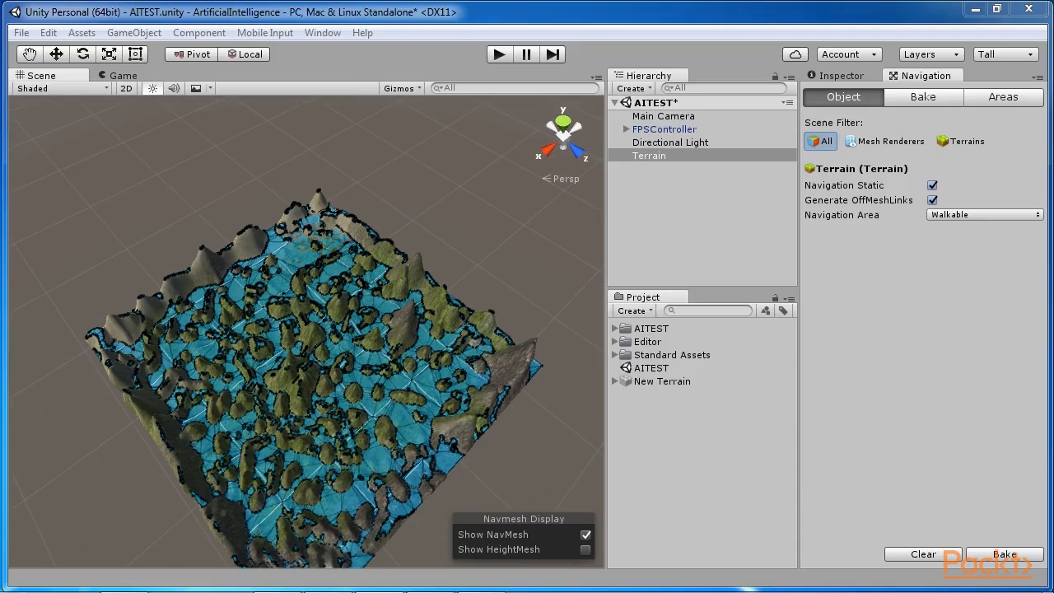
left_click(912, 97)
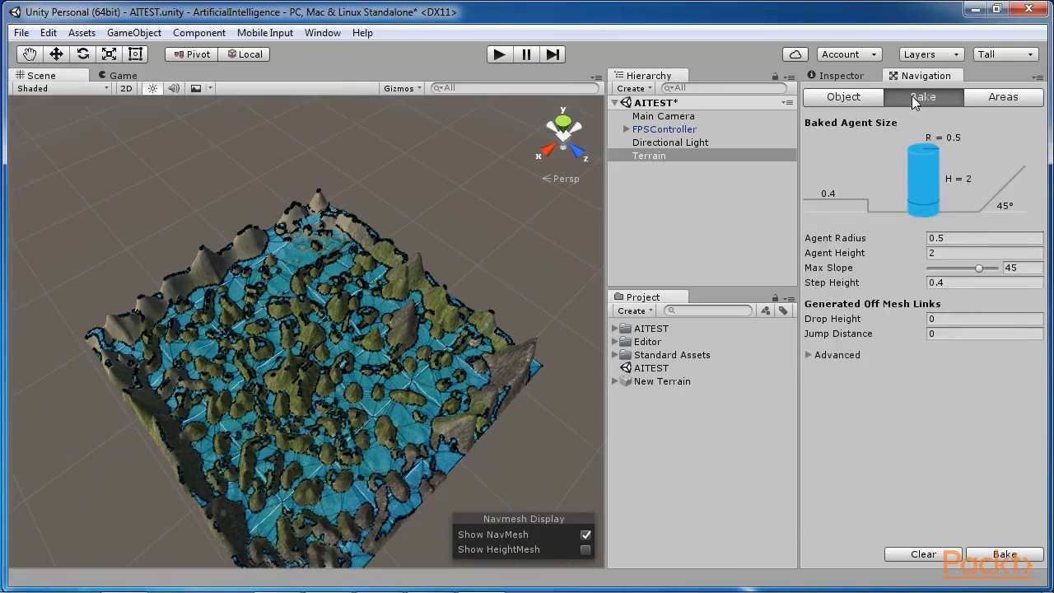
left_click(952, 237)
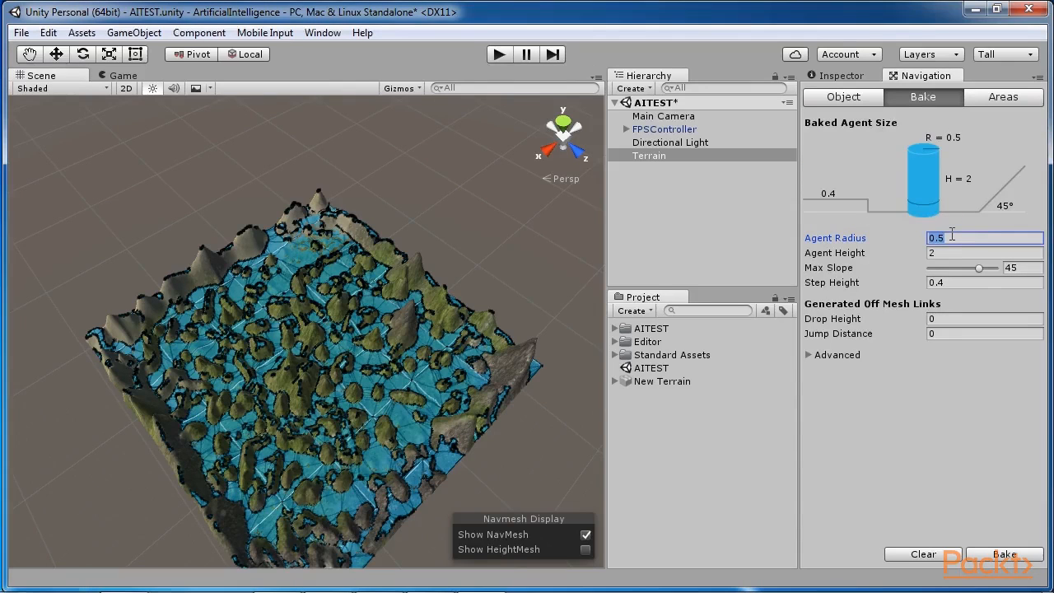
type("0.2")
left_click(1001, 556)
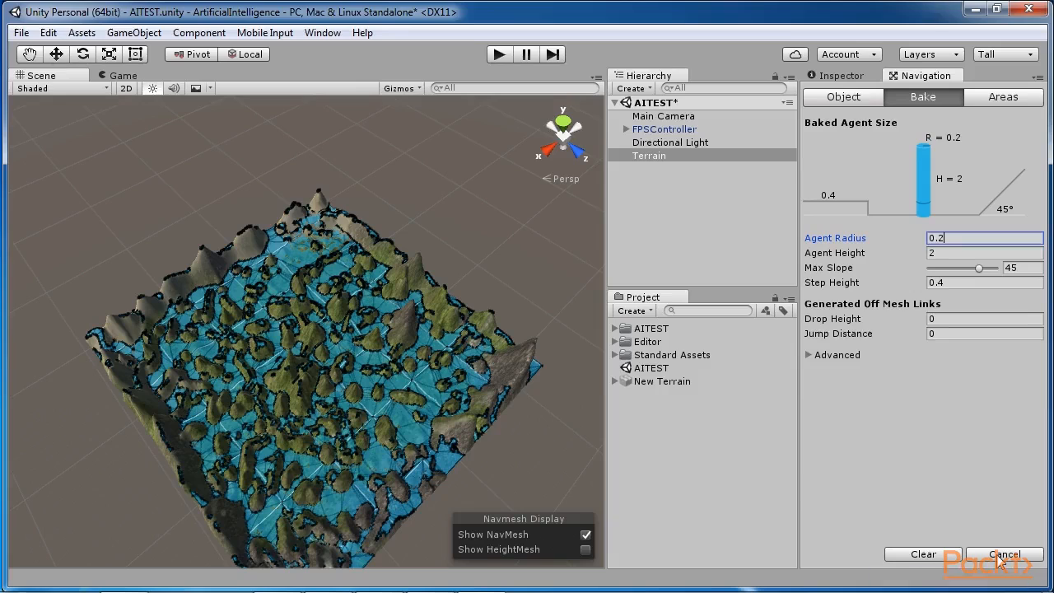
- Examine how the rebaked NavMesh covers the ground between and around the terrain's hills
middle_click_drag(339, 404, 365, 350)
scroll(351, 381, "down", 2)
scroll(352, 381, "up", 6)
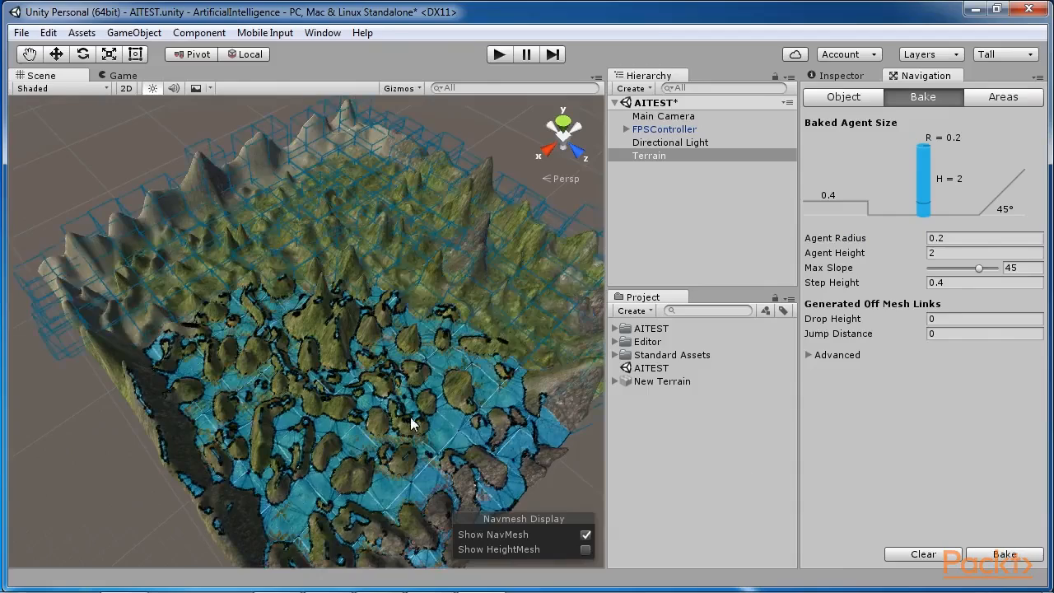
scroll(408, 418, "up", 1)
scroll(407, 418, "up", 2)
middle_click_drag(407, 418, 375, 372)
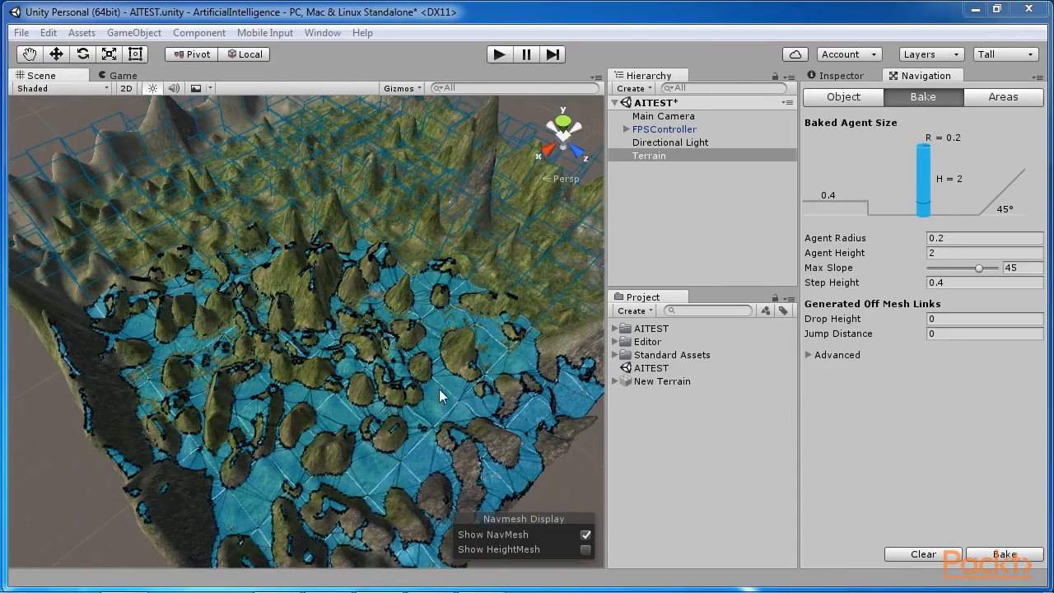
middle_click_drag(439, 389, 427, 379)
scroll(427, 379, "down", 2)
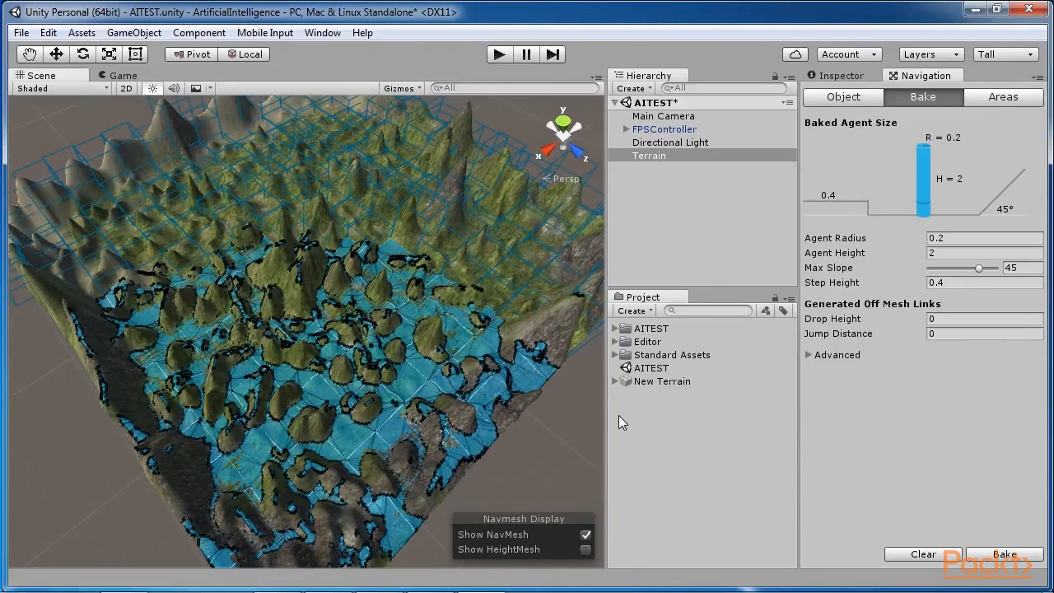
- Rebake the terrain's NavMesh with a max slope of 60, and return to the Inspector
left_click_drag(978, 268, 997, 269)
left_click(1005, 554)
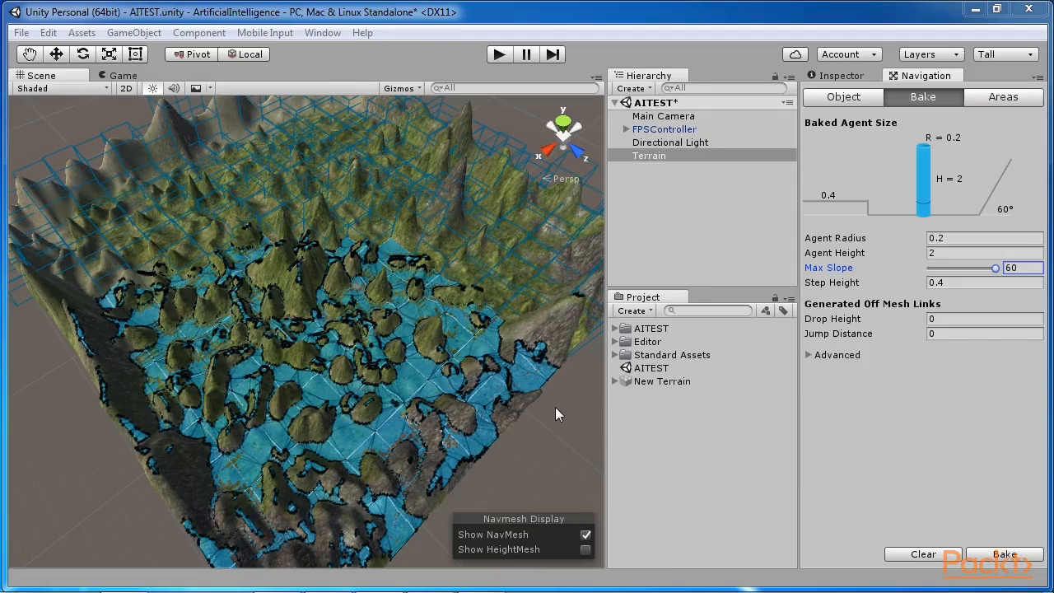
middle_click_drag(475, 412, 467, 343)
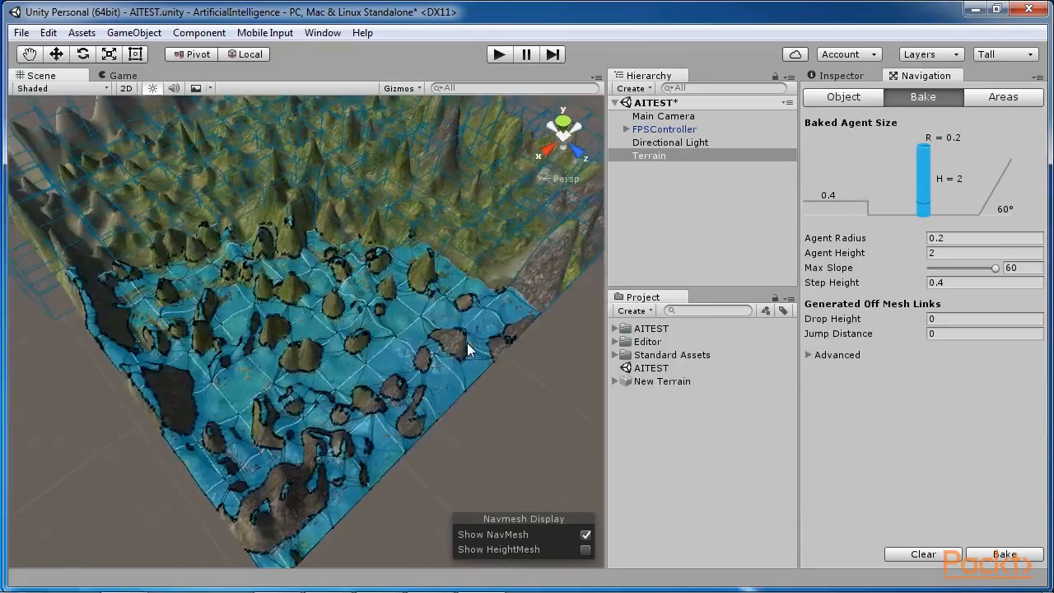
left_click(452, 329)
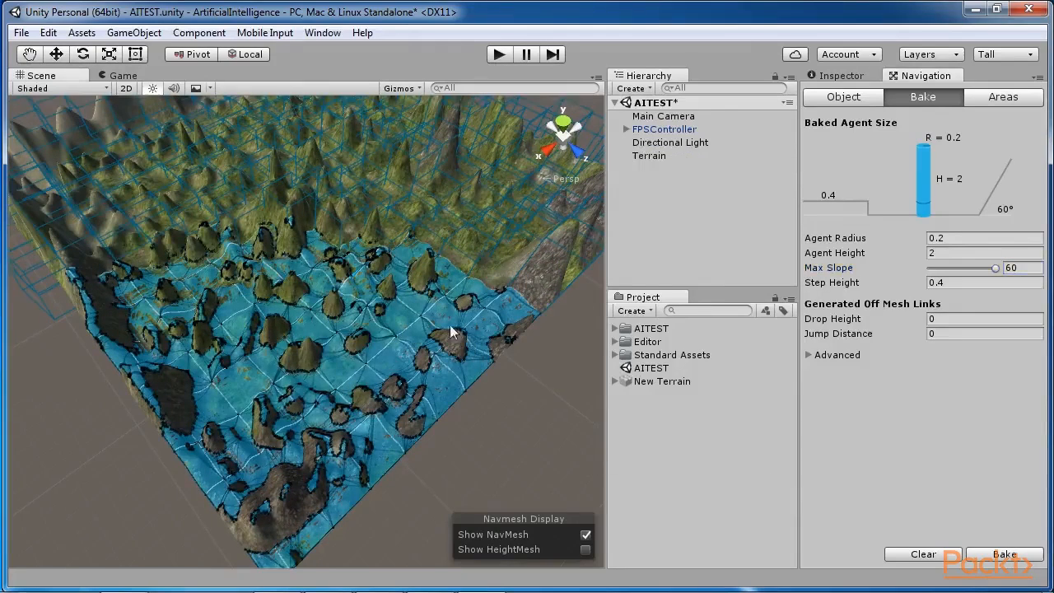
middle_click_drag(373, 348, 373, 446)
scroll(390, 402, "down", 5)
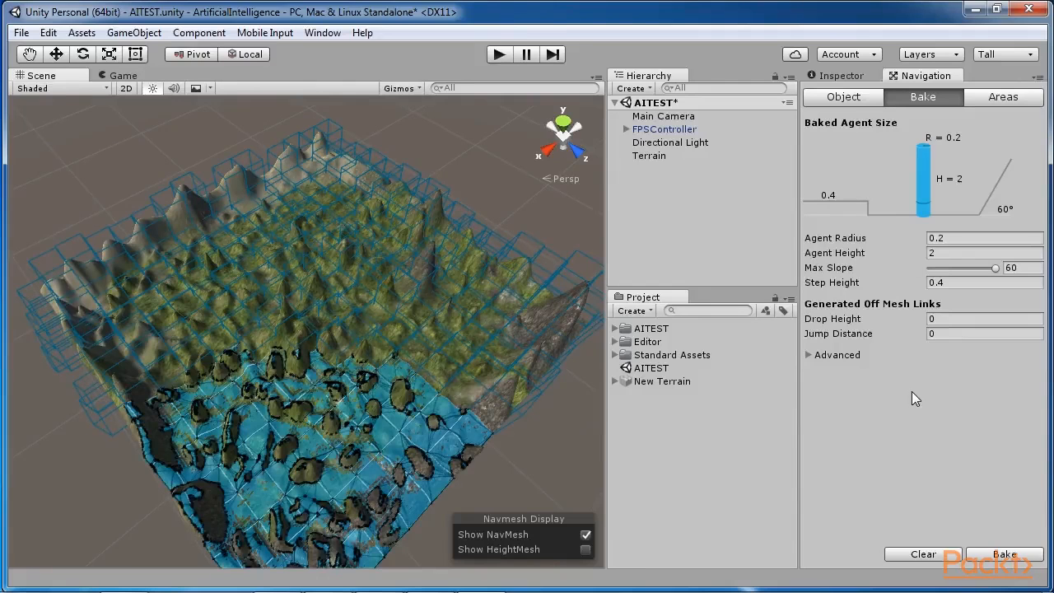
left_click(839, 76)
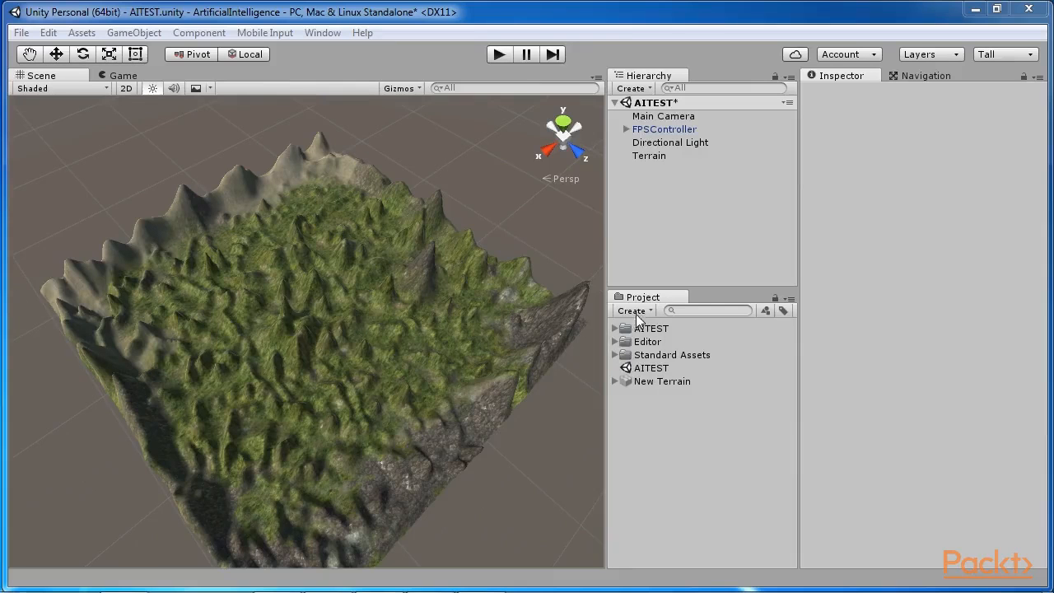
- Switch the editor layout to Default, expand the AITEST scene's object list and frame the Terrain in the scene view
left_click(1021, 54)
left_click(907, 105)
left_click(15, 102)
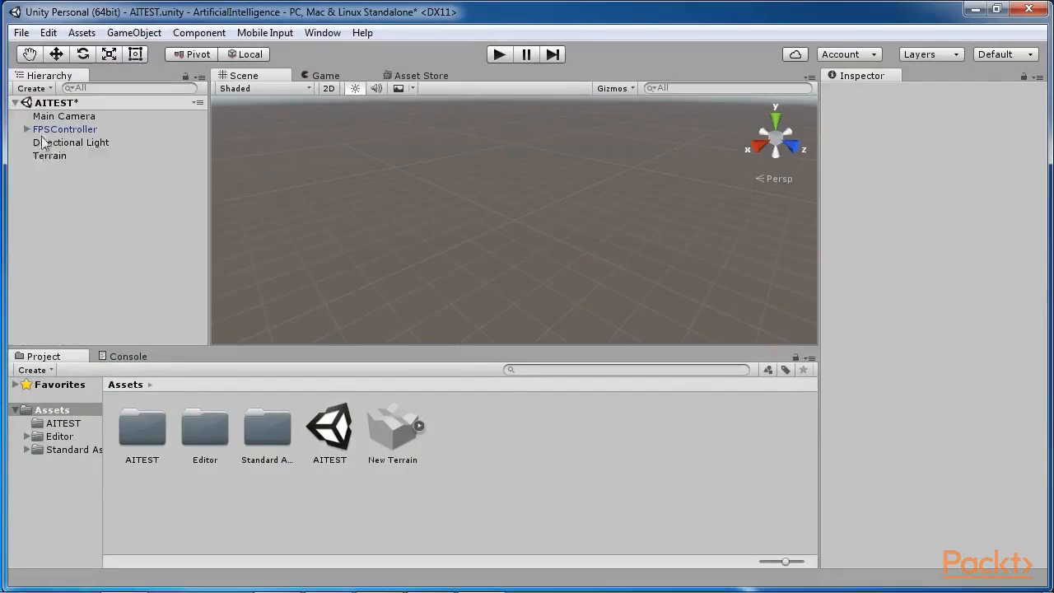
left_click(49, 156)
- Search the project assets for "nav" and select the NavMesh asset
left_click(330, 432)
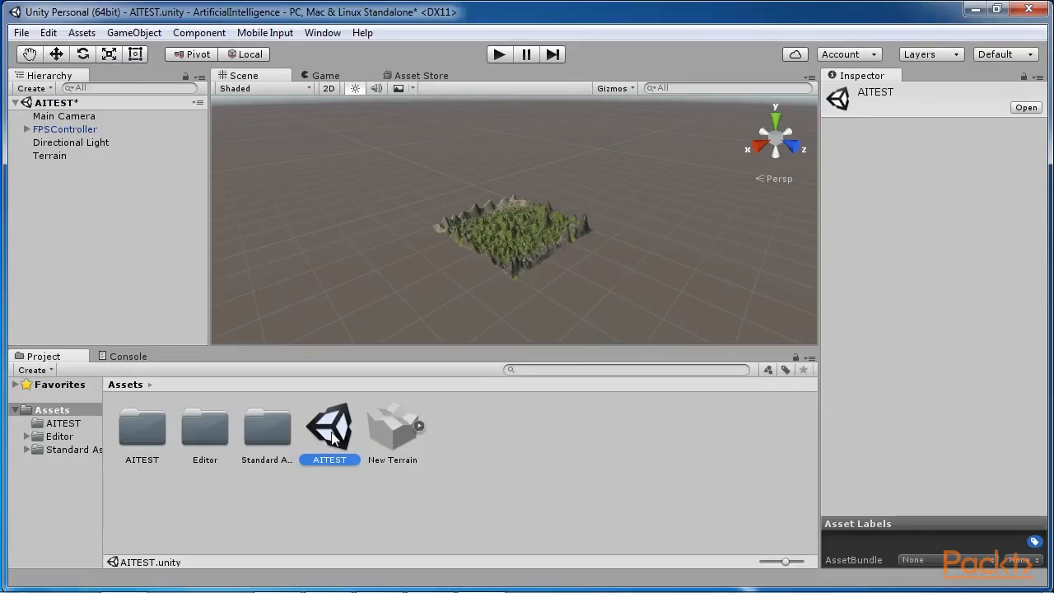
left_click(588, 370)
type("nav")
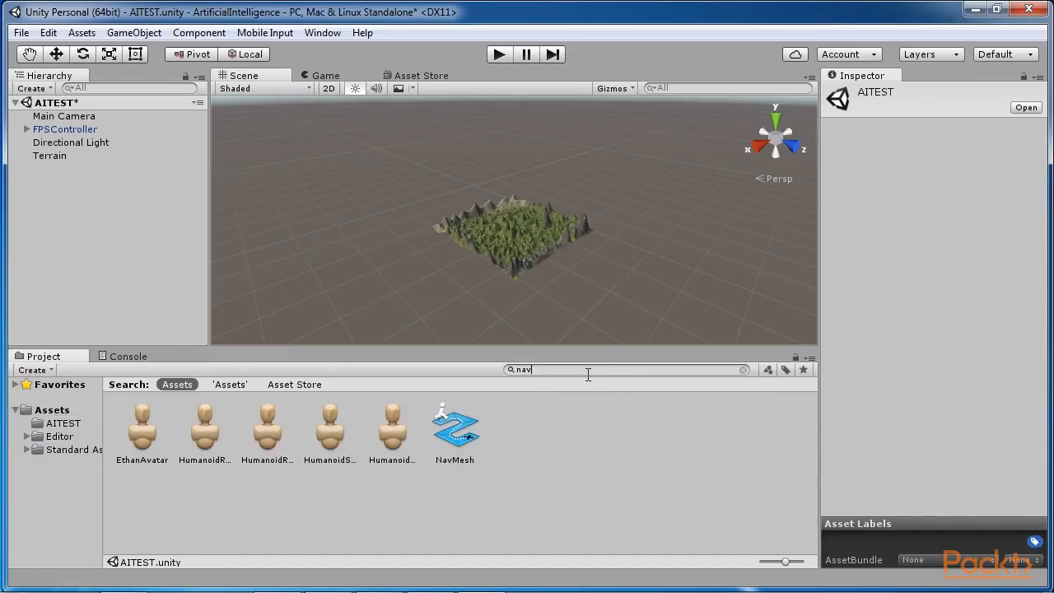
left_click(461, 432)
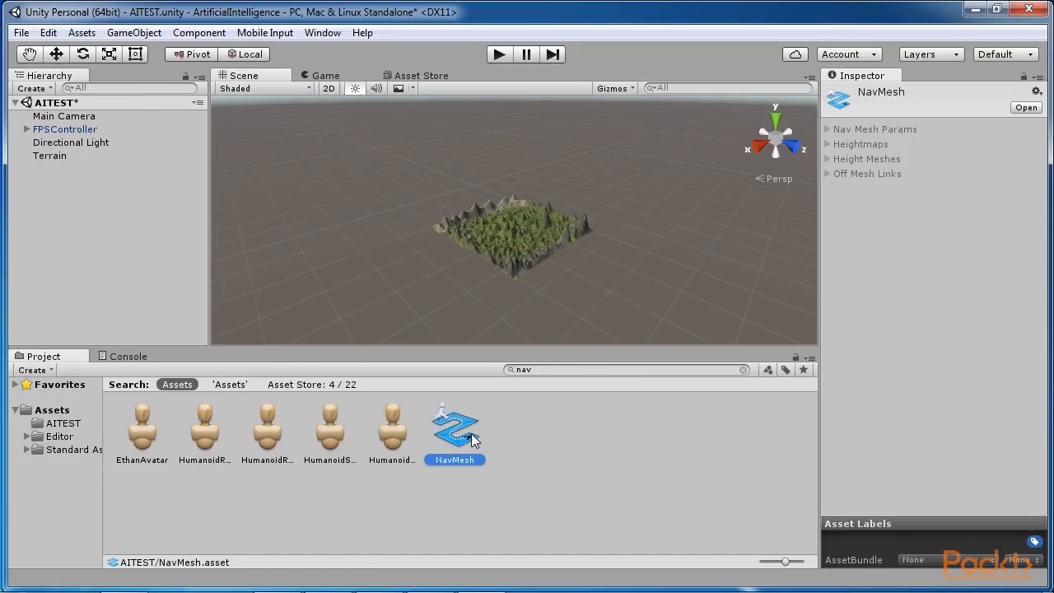
left_click(451, 498)
left_click(456, 446)
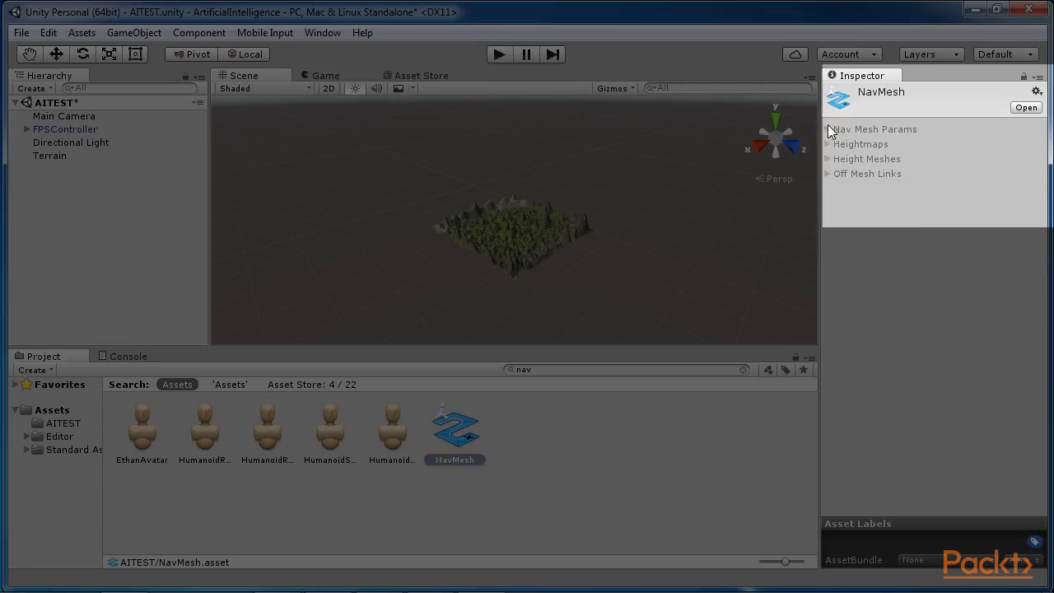
- Expand the NavMesh asset's Nav Mesh Params, Heightmaps, Height Meshes and Off Mesh Links, and show the found assets as a compact list
left_click(829, 129)
left_click(827, 218)
left_click(828, 248)
left_click(829, 278)
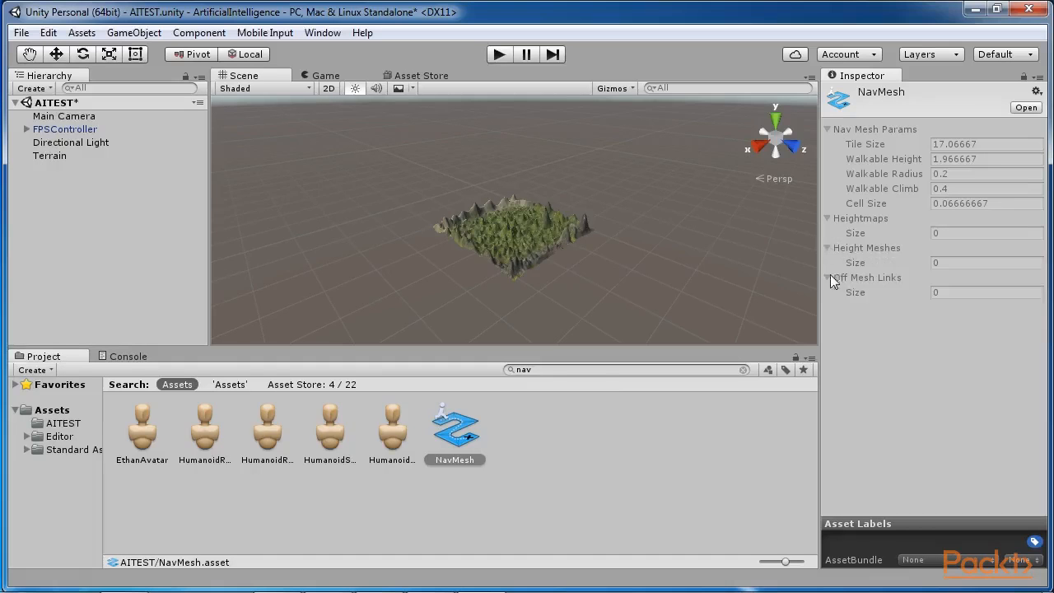
left_click_drag(785, 564, 758, 571)
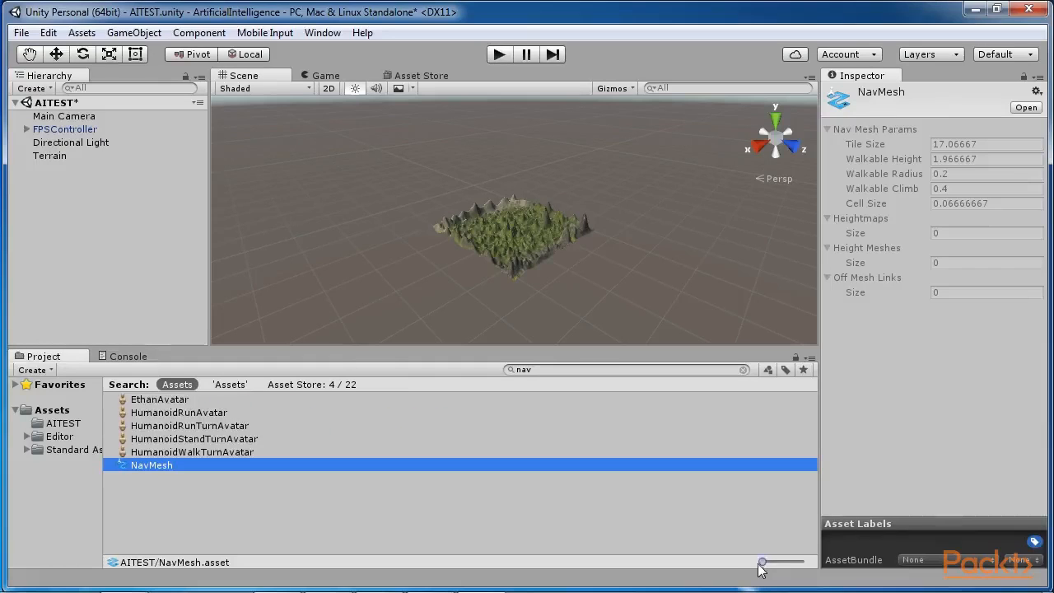